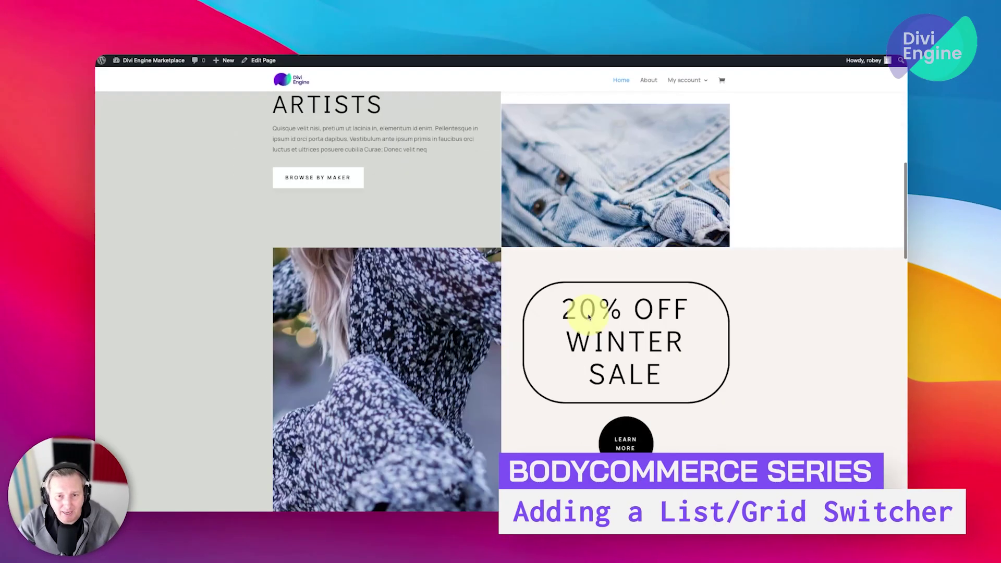
Scroll down the home page to the product grid and back up to the top.
scroll(589, 316, "down", 5)
scroll(588, 316, "up", 20)
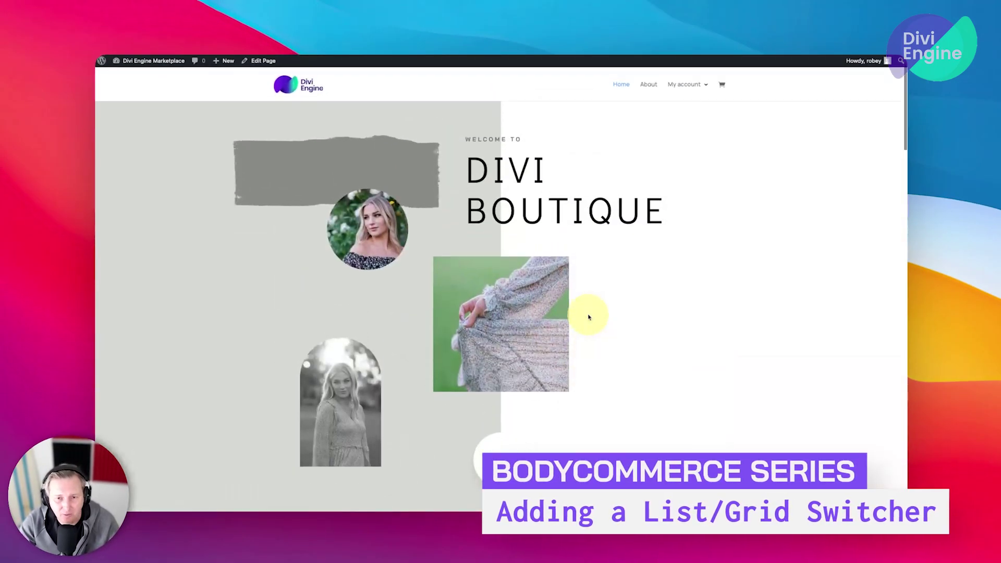
scroll(589, 317, "down", 15)
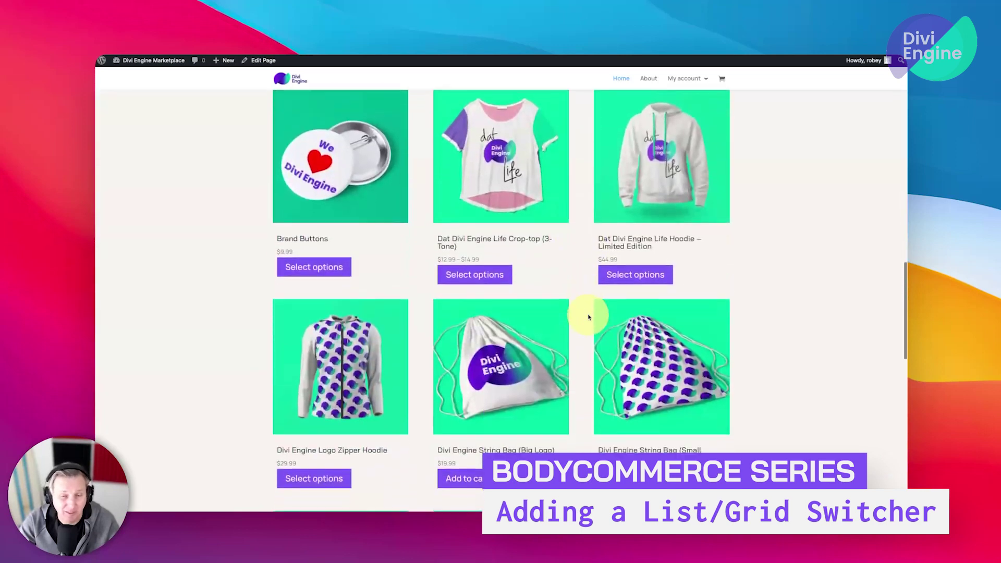
scroll(587, 315, "up", 5)
scroll(365, 407, "down", 3)
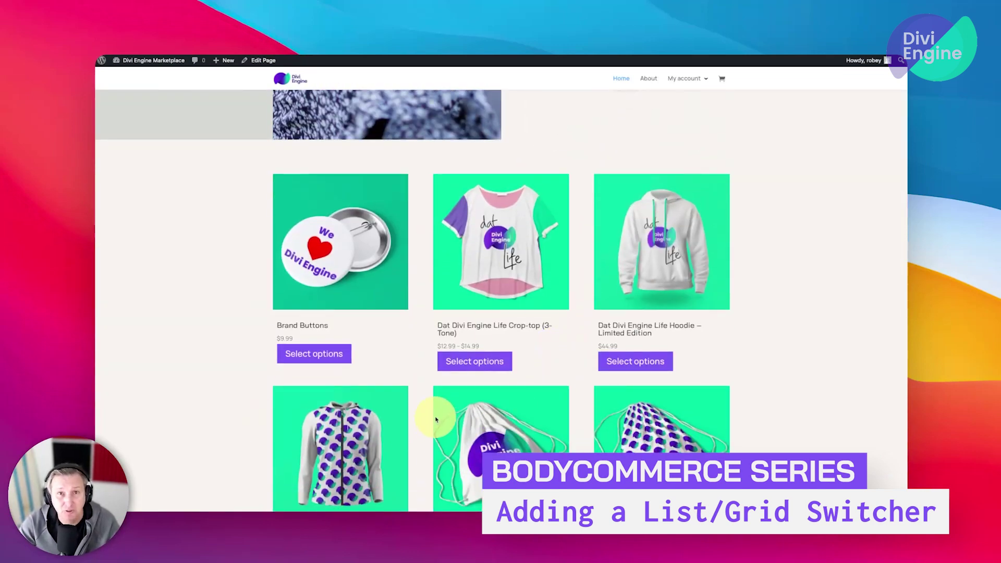
scroll(436, 420, "down", 8)
scroll(436, 420, "up", 4)
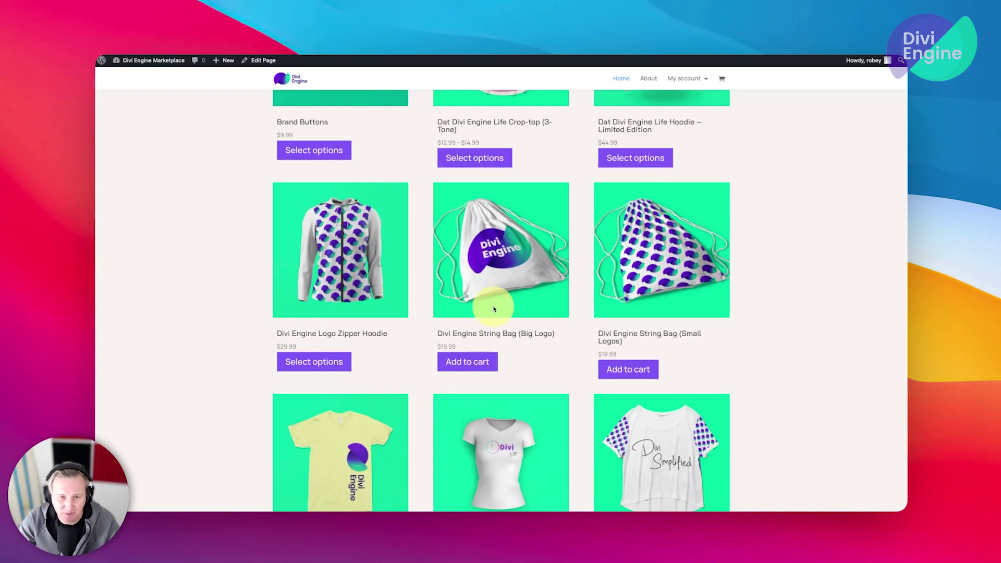
scroll(533, 252, "up", 2)
scroll(537, 251, "up", 3)
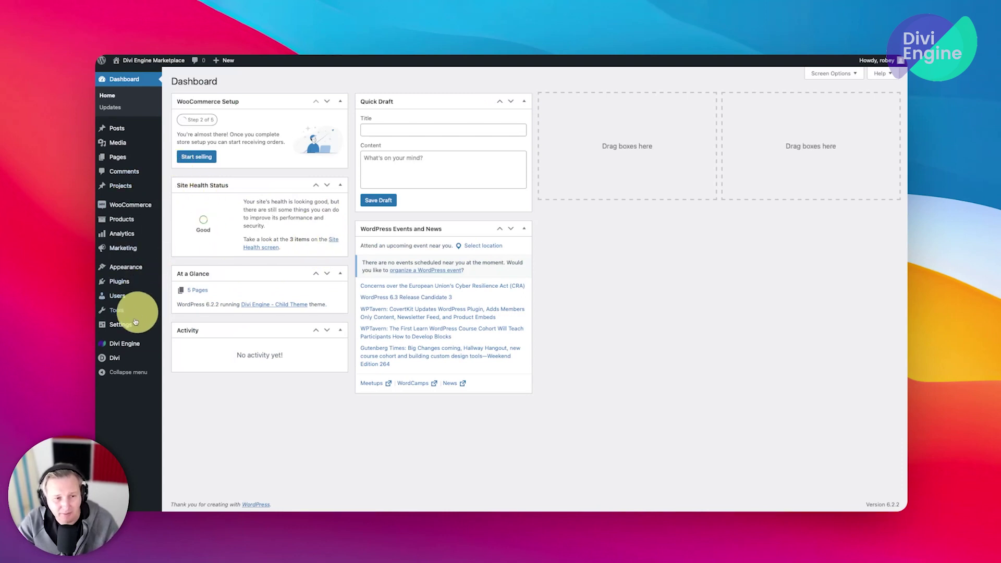
From Divi Engine > BodyCommerce's Shop/Category Pages tab, edit the Shop Page template layout.
mouse_move(124, 342)
left_click(199, 365)
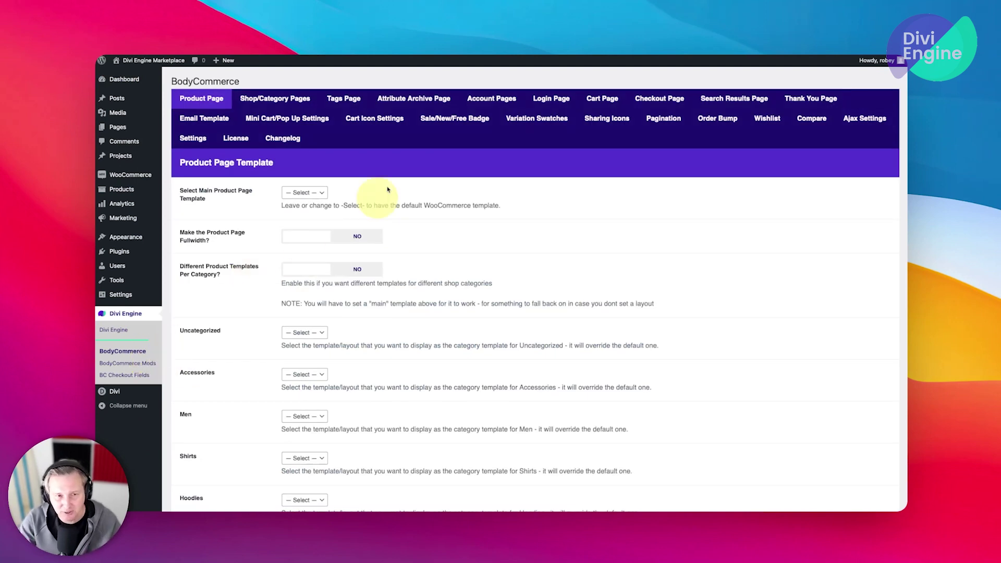
left_click(300, 99)
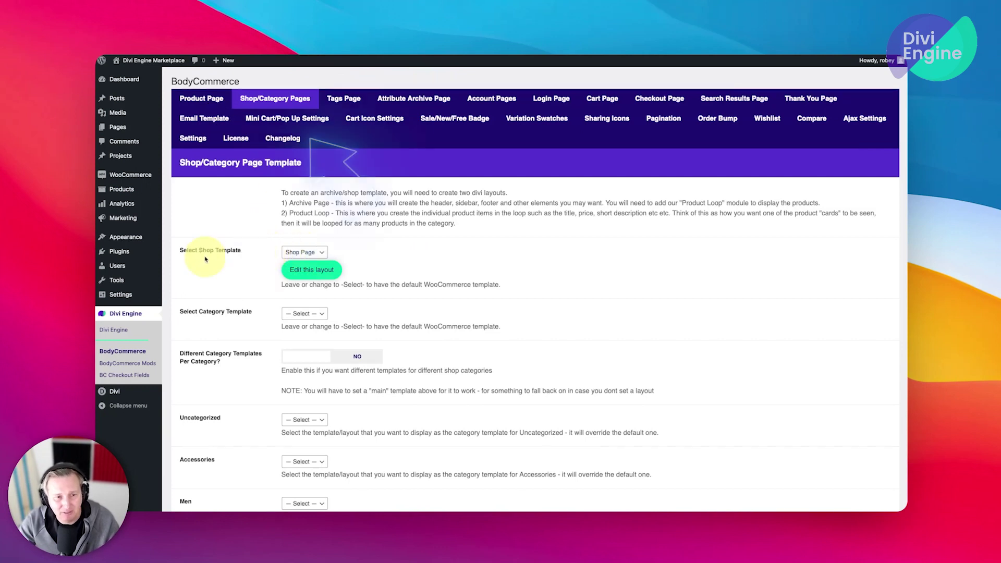
left_click(301, 272)
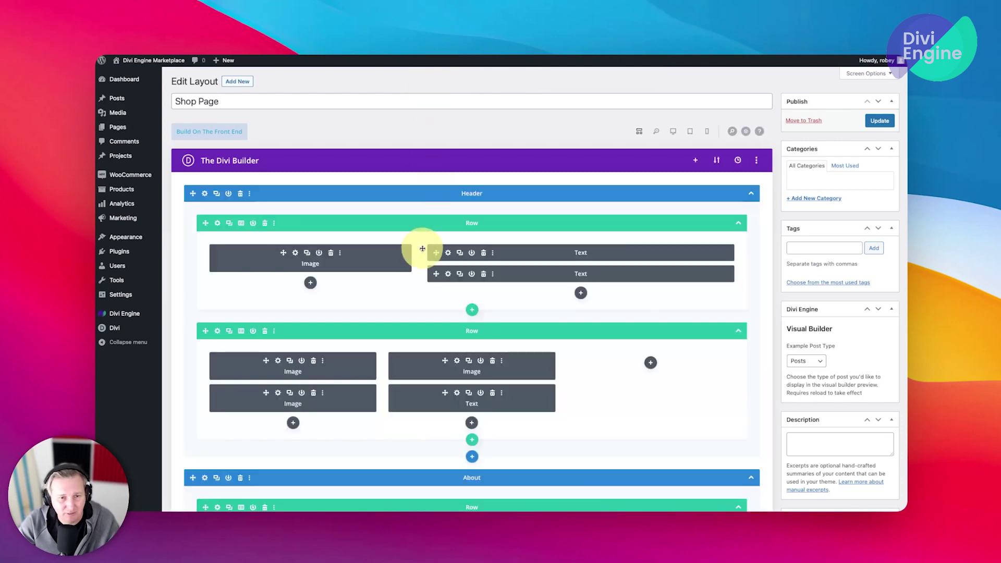
Switch the builder to Desktop View and open the ARP Product Loop module's settings.
left_click(674, 132)
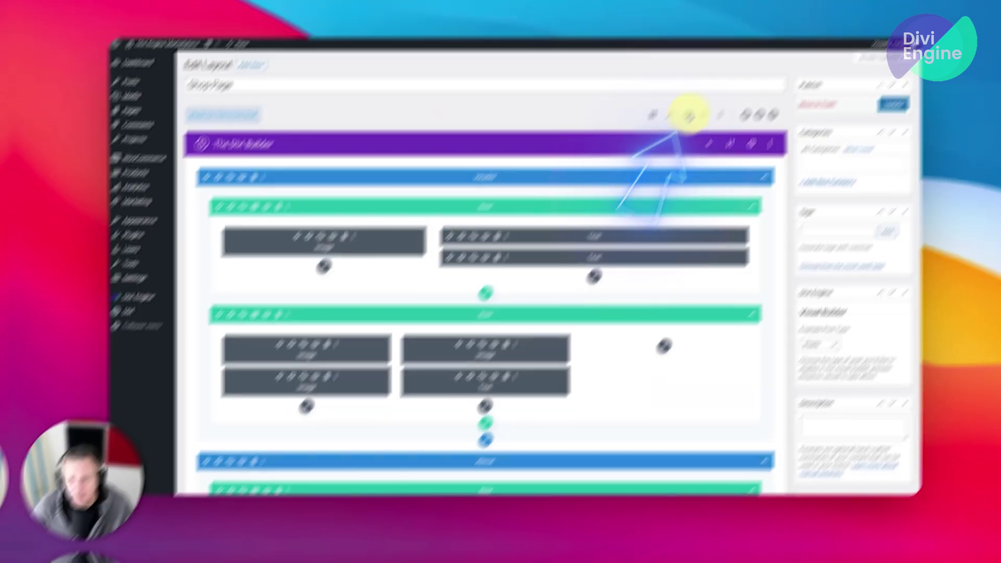
scroll(621, 331, "down", 15)
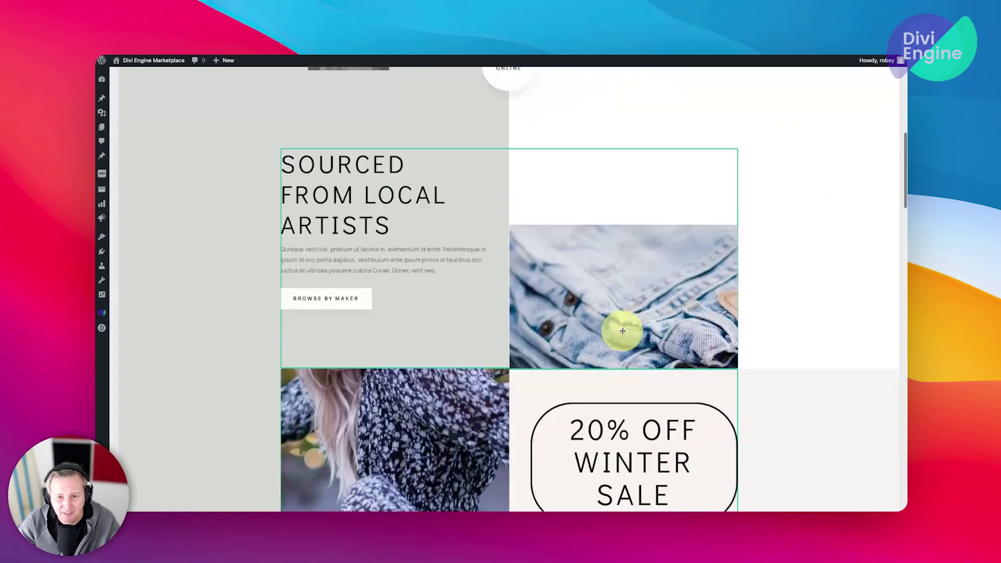
scroll(623, 331, "up", 2)
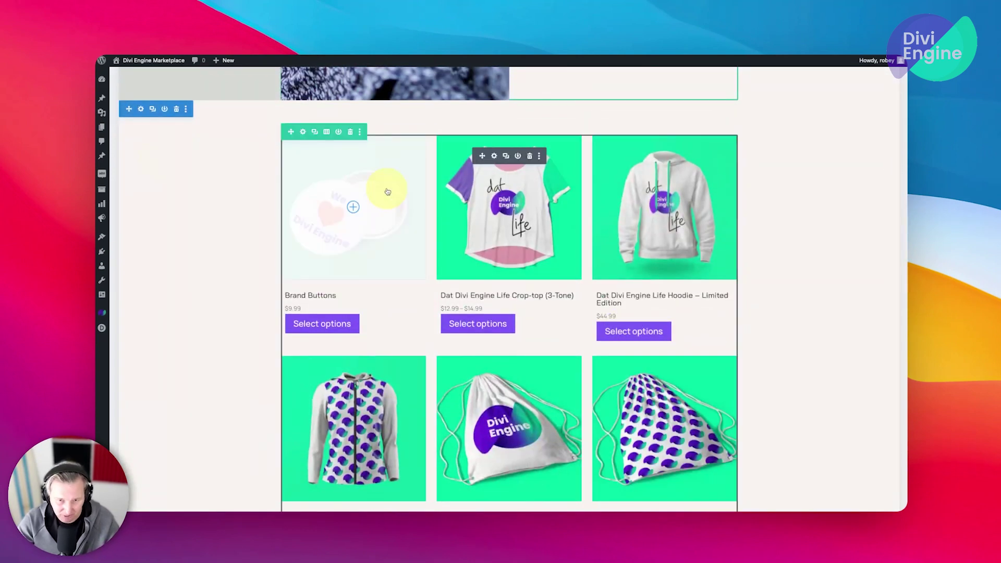
left_click(495, 156)
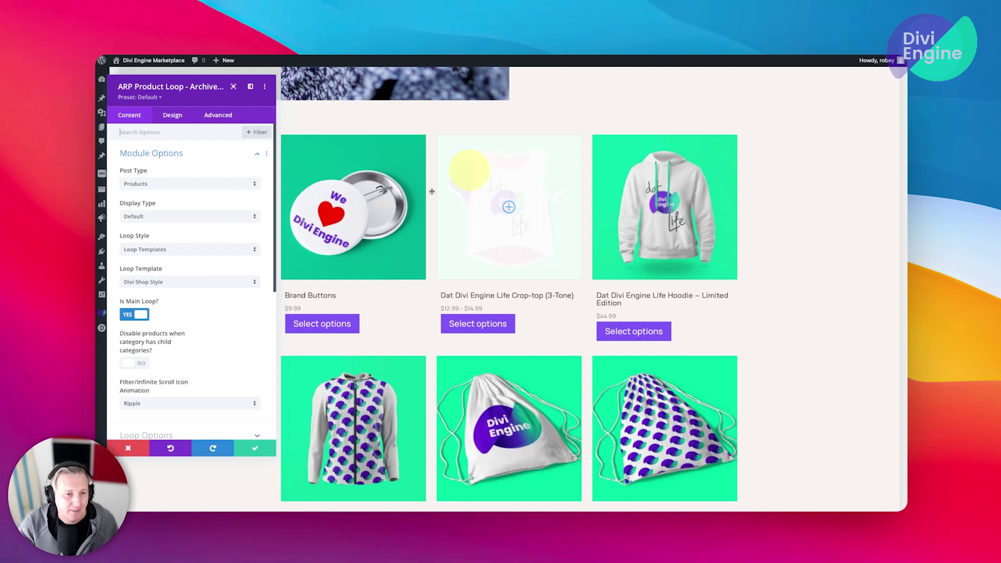
In the grid options, set Grid Style to Grid / List View Switch.
scroll(196, 332, "down", 5)
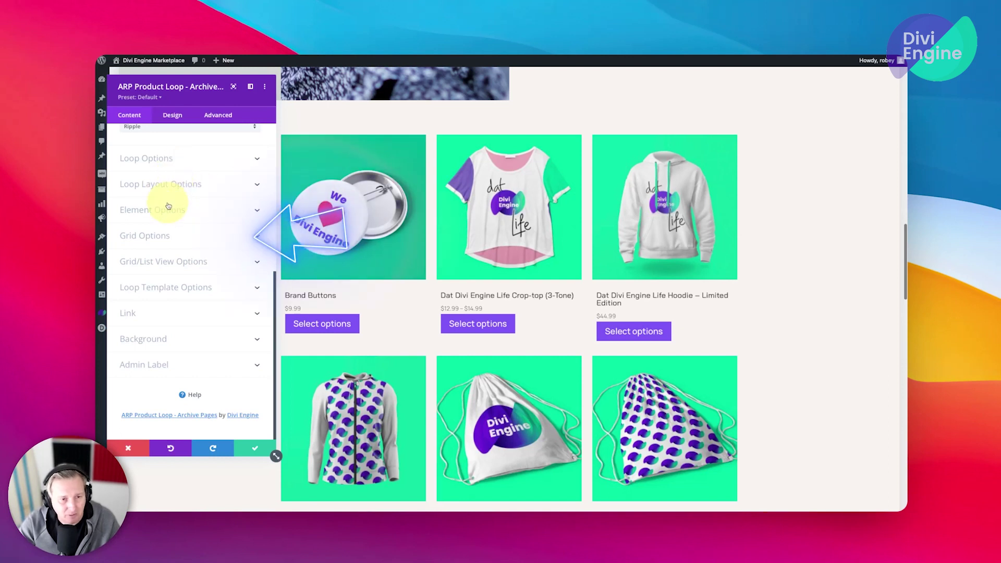
left_click(158, 237)
left_click(185, 164)
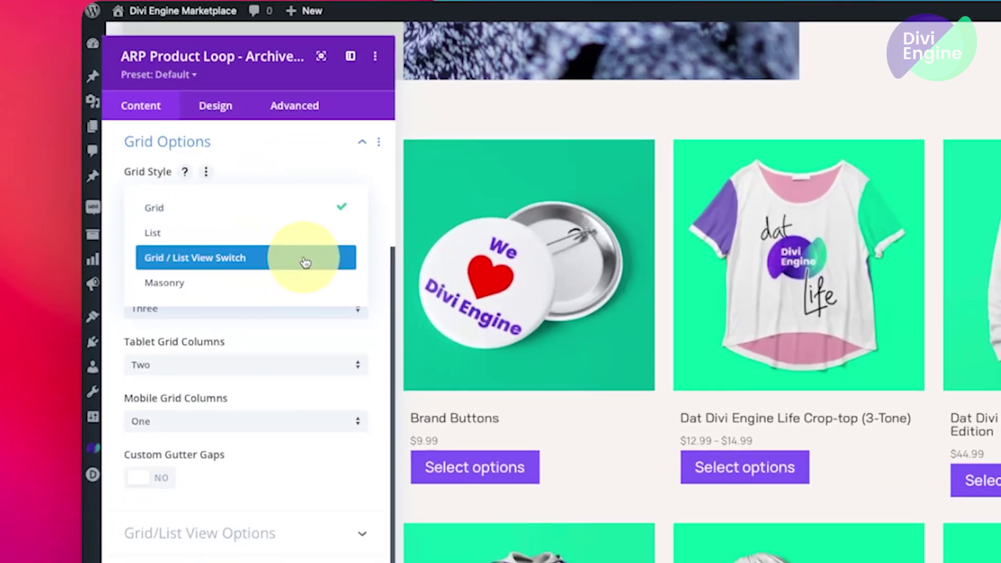
left_click(302, 277)
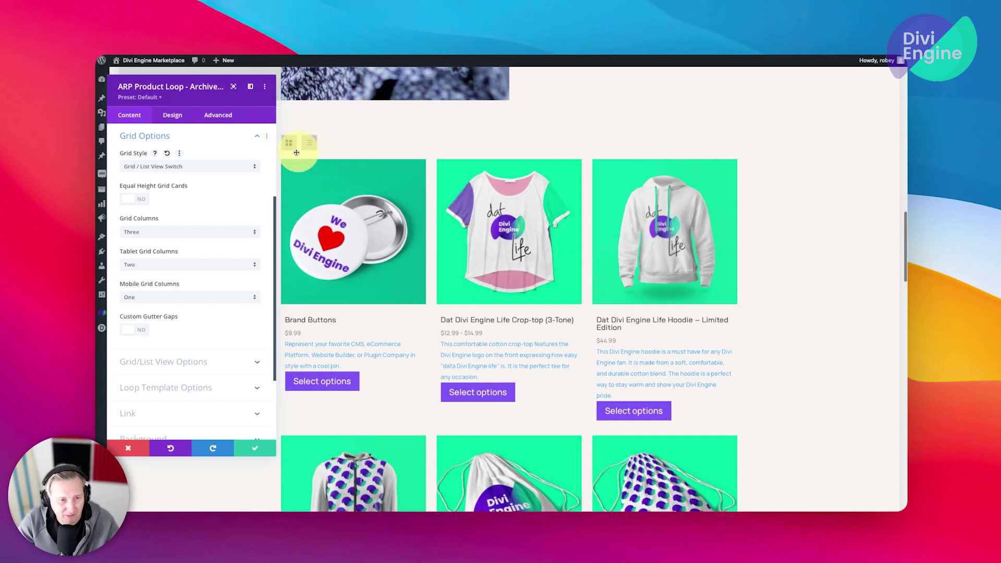
Turn on equal-height product cards with each card's last element aligned to the bottom.
scroll(203, 195, "up", 1)
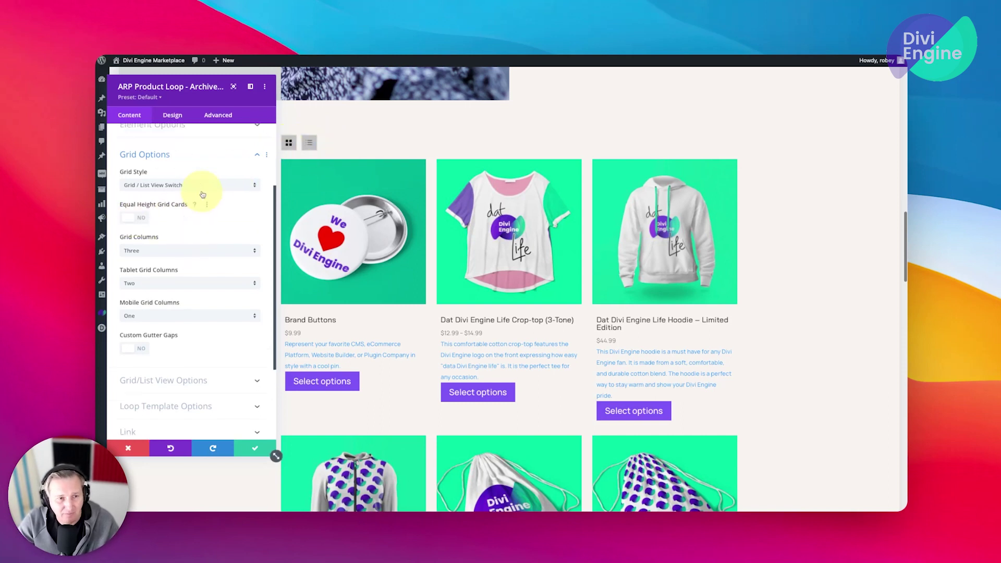
scroll(201, 252, "down", 1)
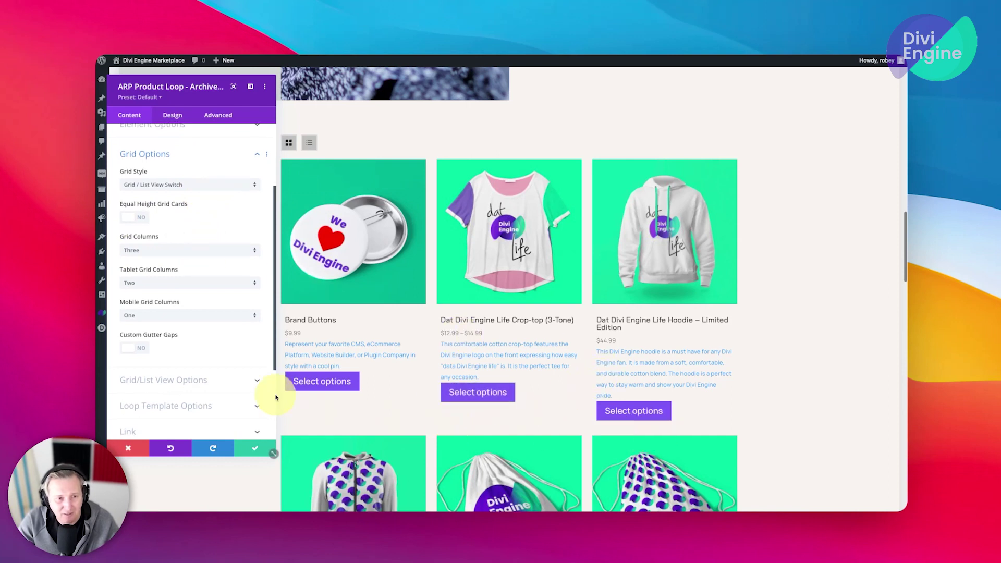
left_click(128, 217)
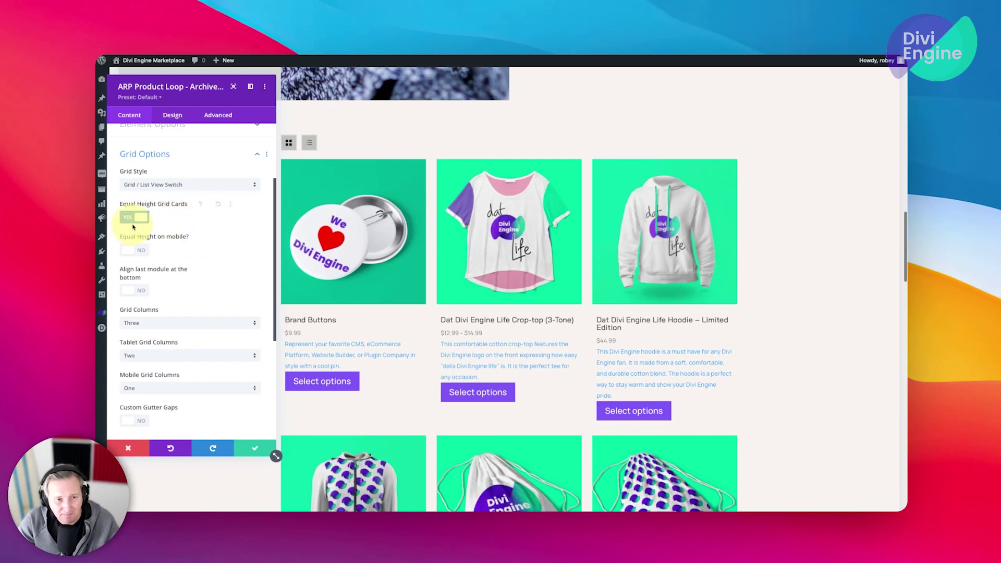
left_click(128, 292)
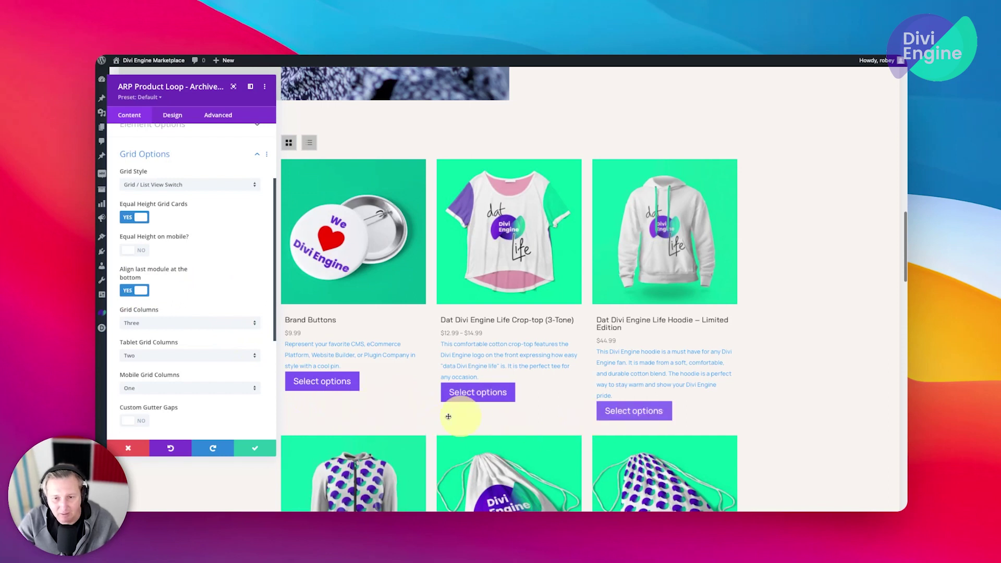
Expand the Grid/List View Options section further down the Content tab.
scroll(471, 347, "down", 5)
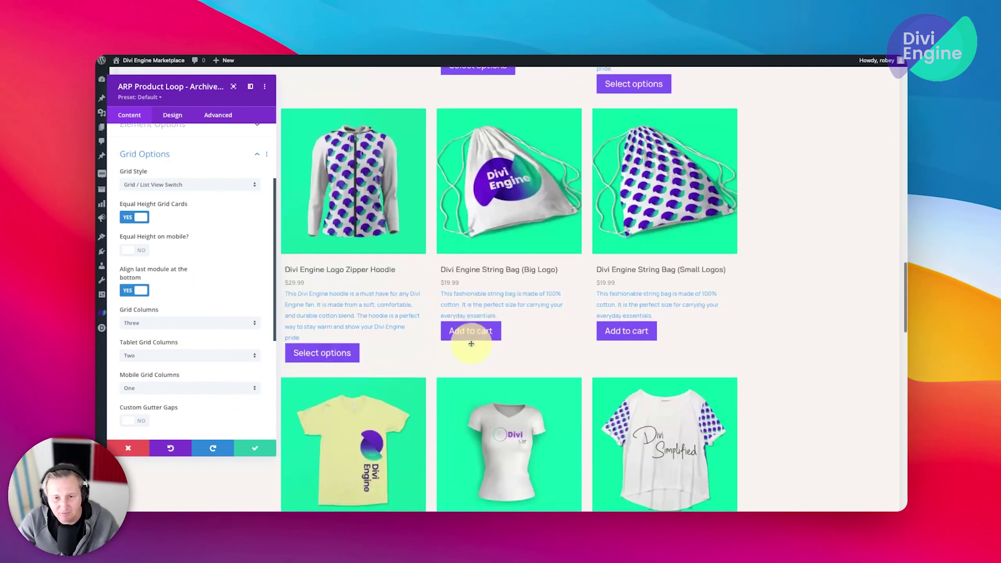
scroll(471, 345, "up", 4)
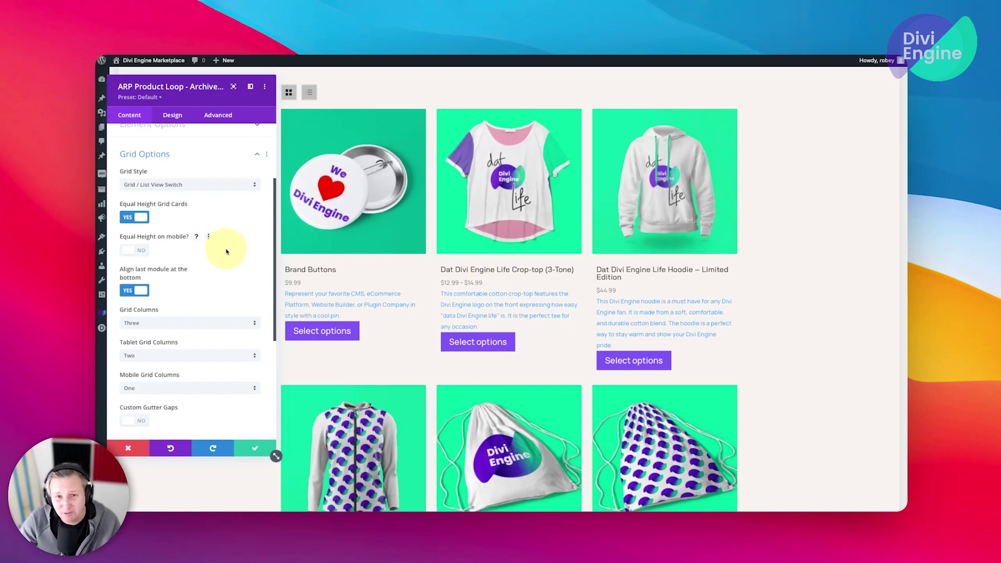
scroll(227, 252, "down", 3)
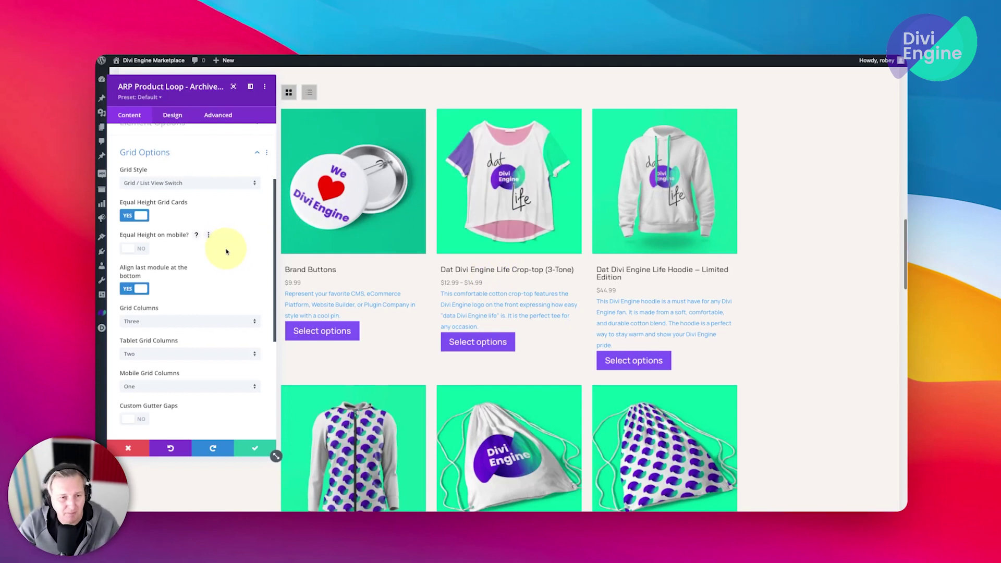
scroll(226, 251, "down", 3)
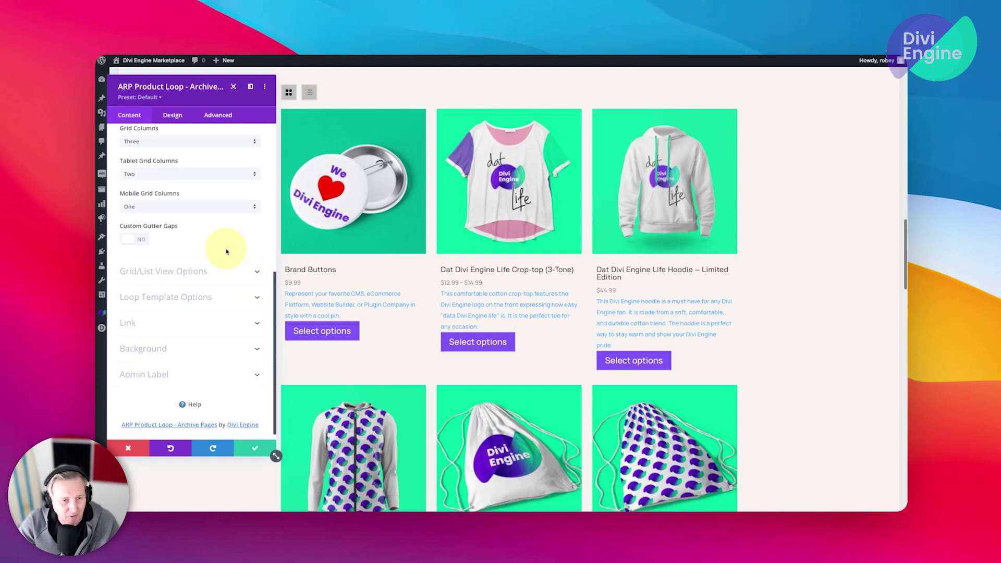
left_click(146, 268)
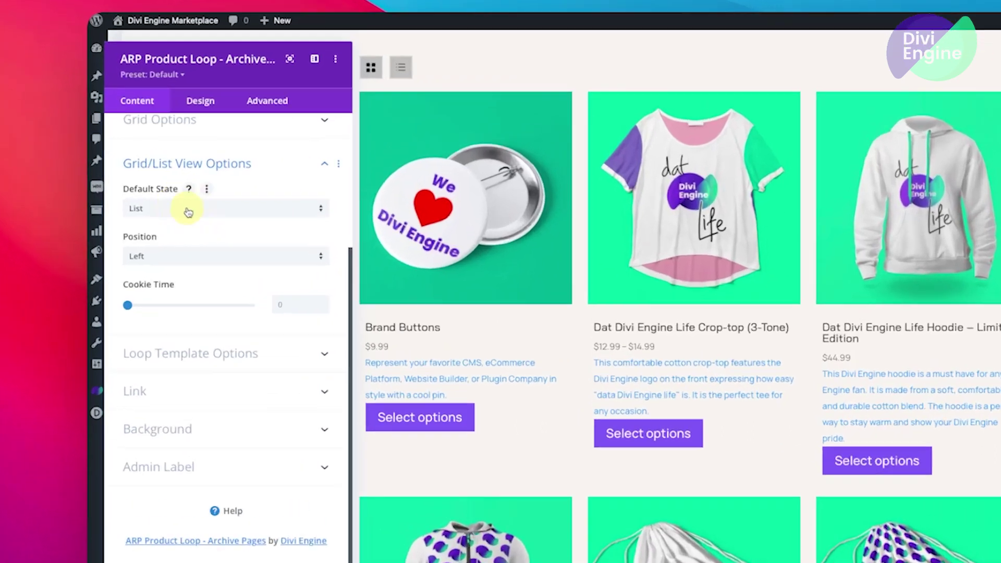
Set the view switcher's Default State to Grid and its Position to Right.
left_click(165, 189)
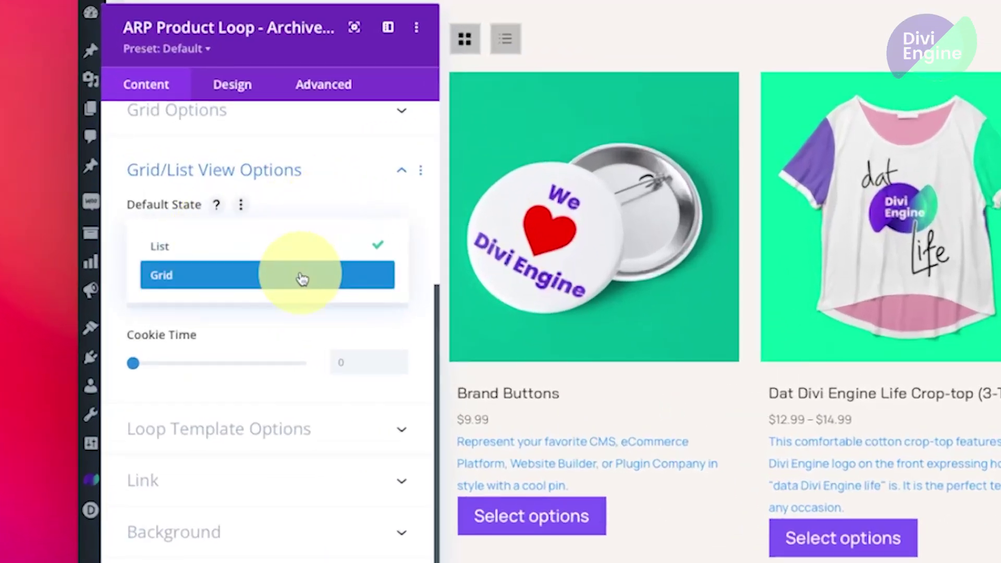
left_click(302, 278)
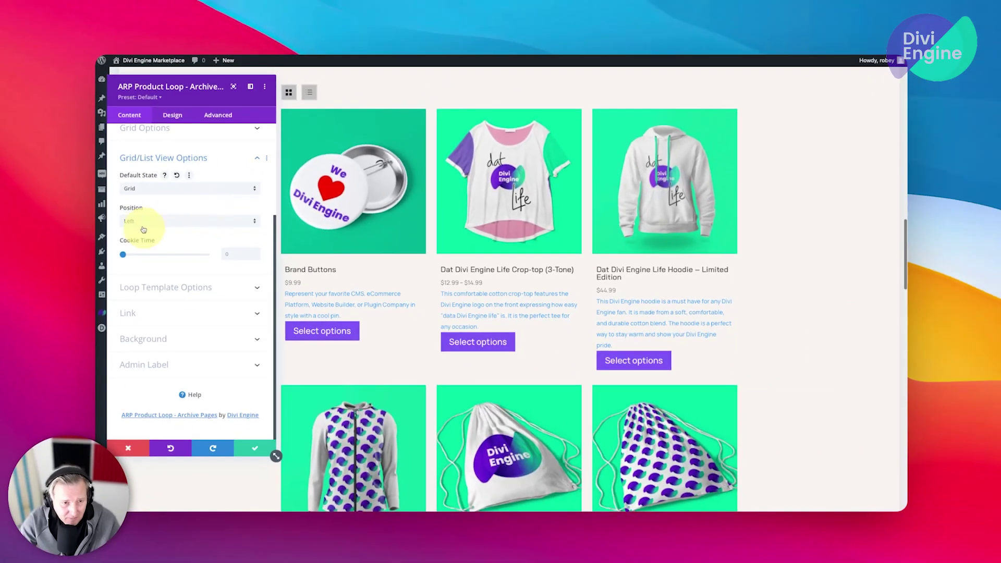
left_click(140, 222)
left_click(163, 239)
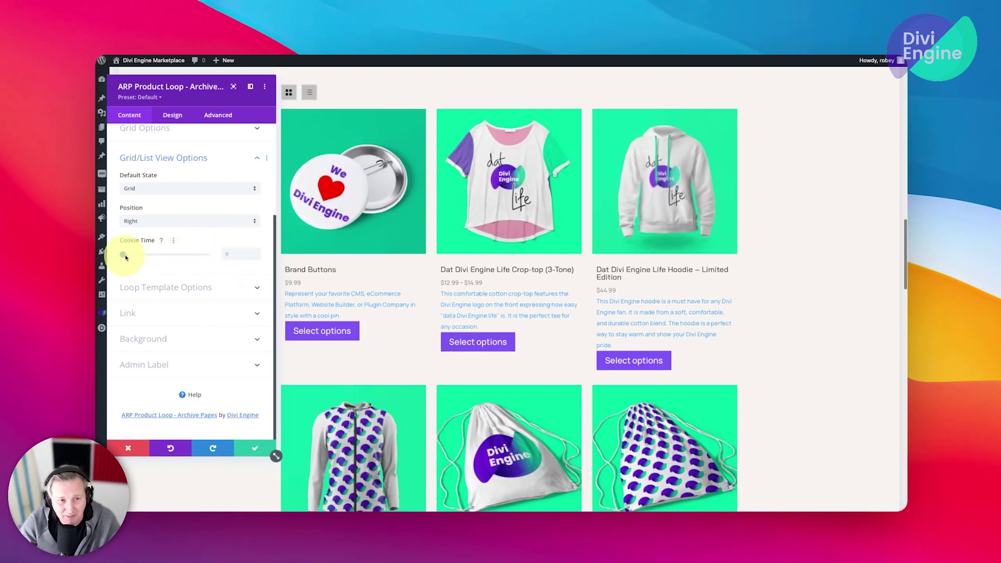
In the Design tab, expand Grid/List View Button and review its icon, colour, padding and corner settings.
left_click(171, 117)
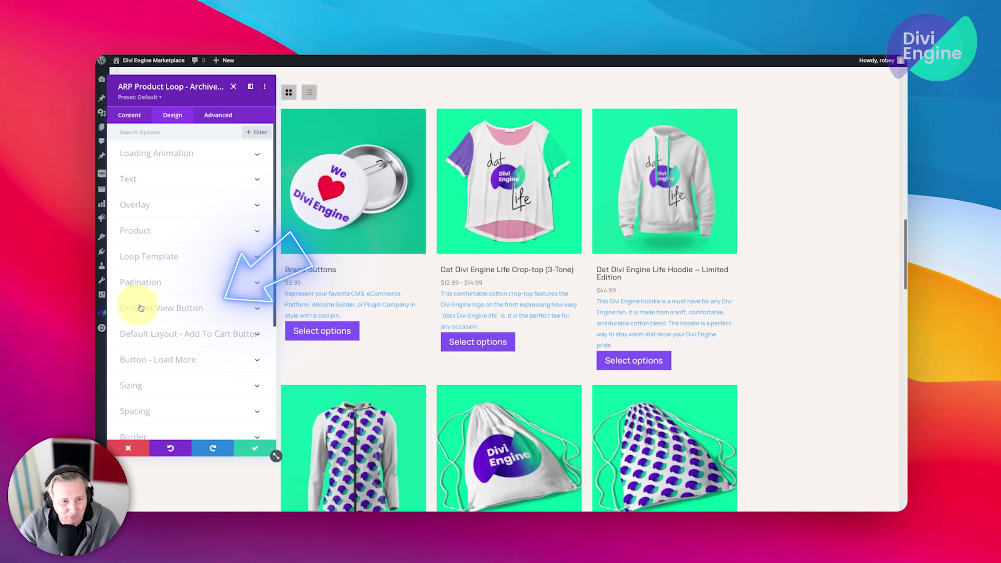
left_click(197, 308)
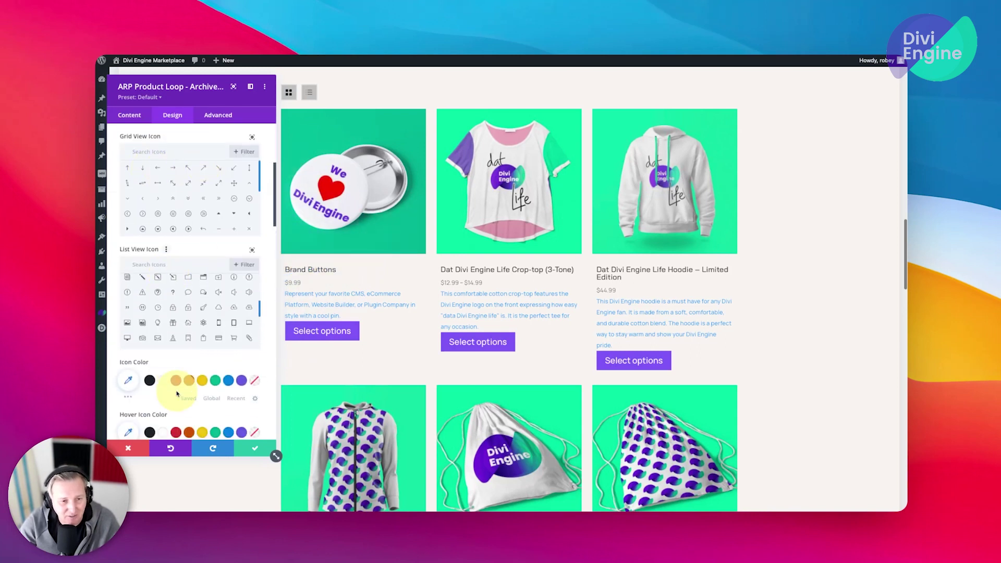
scroll(178, 391, "down", 5)
scroll(177, 394, "down", 2)
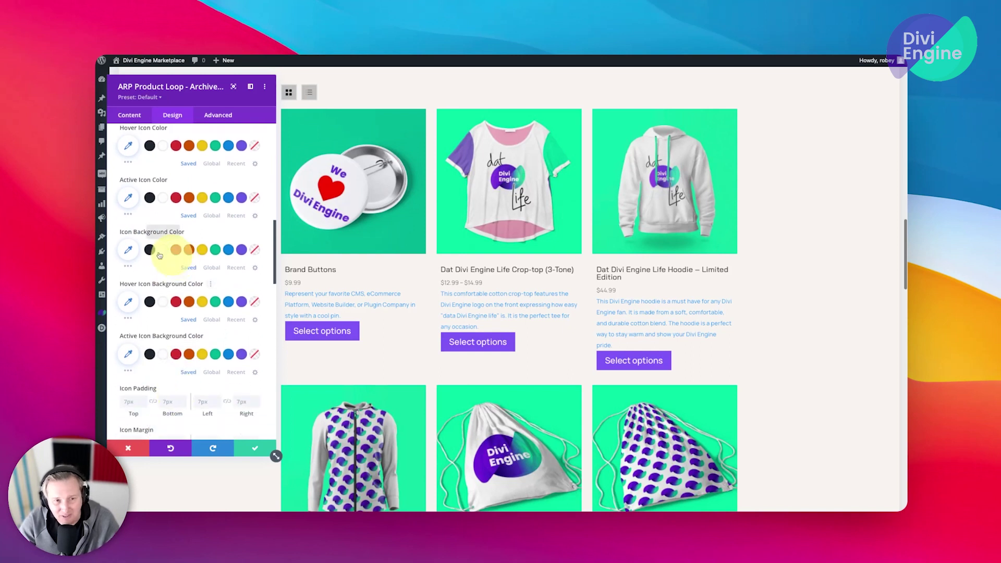
scroll(165, 285, "down", 3)
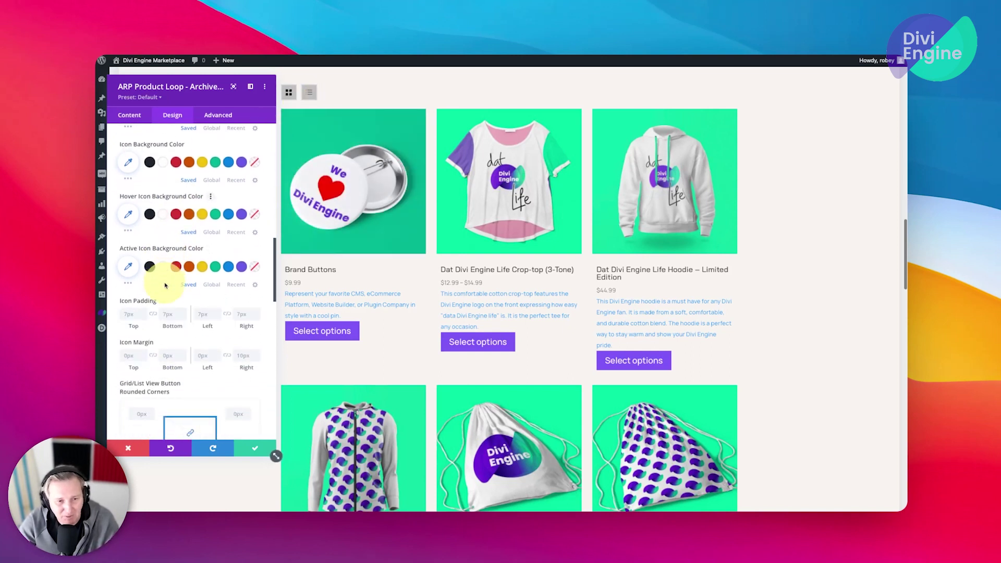
scroll(165, 286, "down", 3)
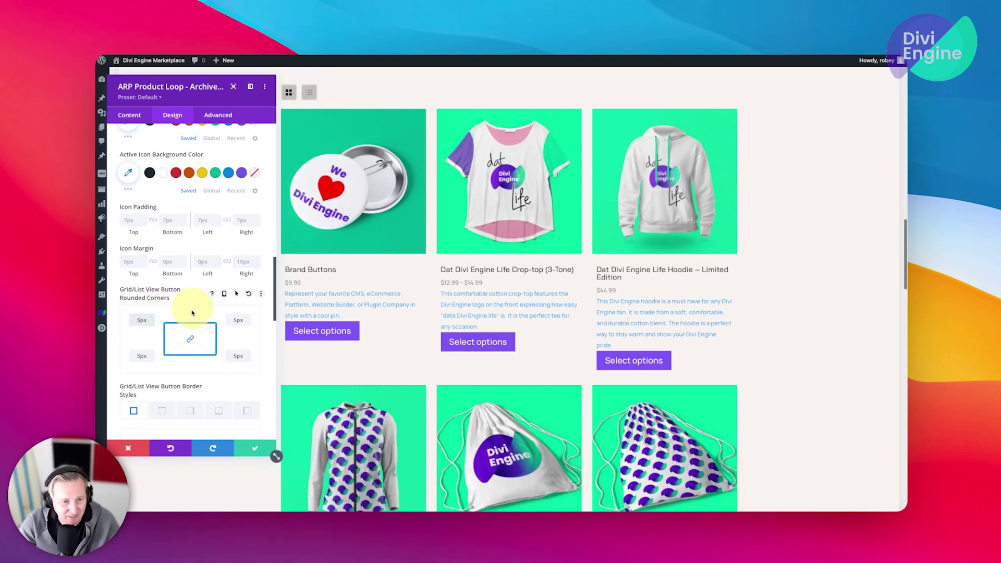
scroll(189, 320, "down", 6)
scroll(188, 321, "up", 5)
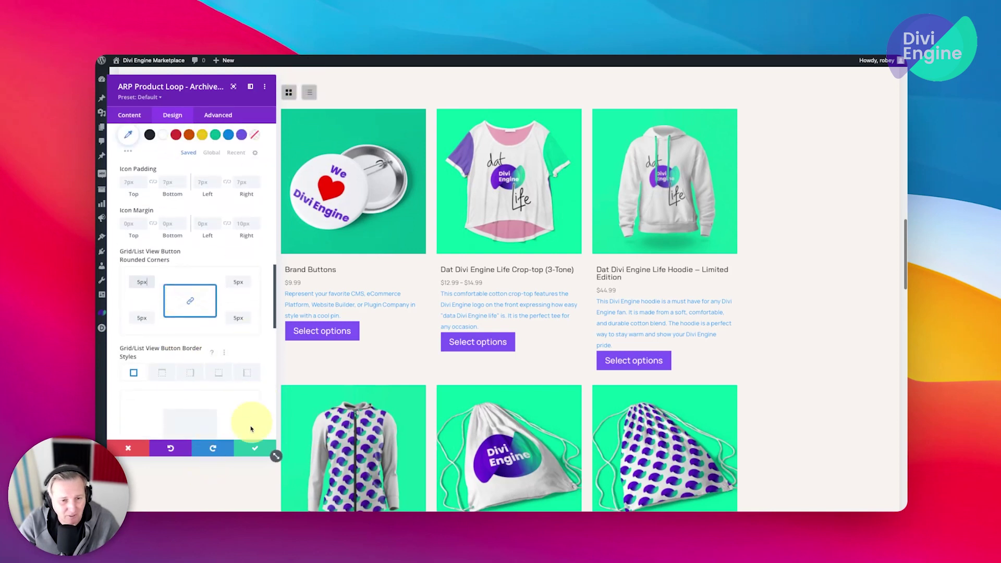
Save the product loop module settings and the Shop Page layout.
left_click(244, 451)
scroll(581, 205, "up", 7)
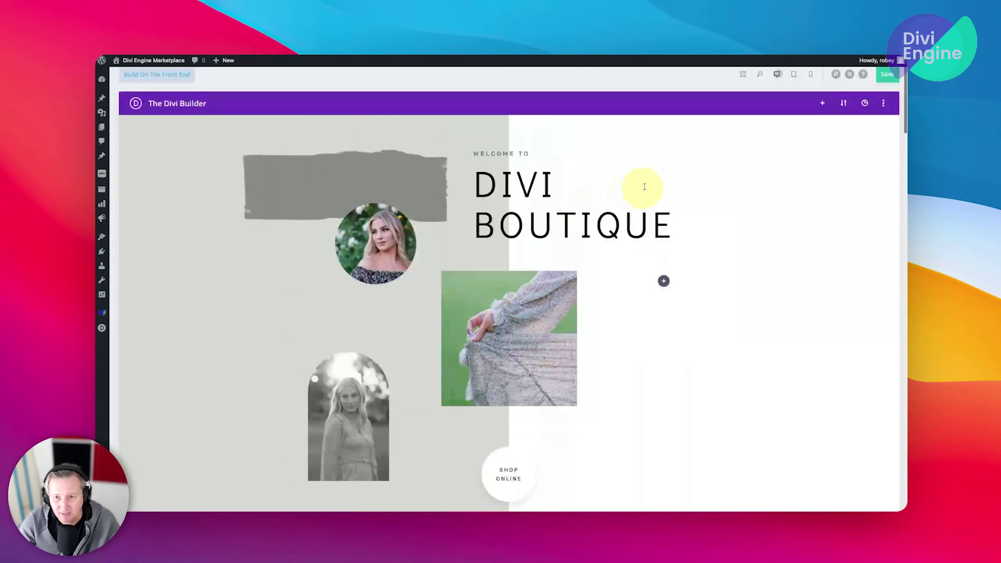
scroll(652, 180, "up", 2)
scroll(664, 174, "down", 1)
left_click(888, 131)
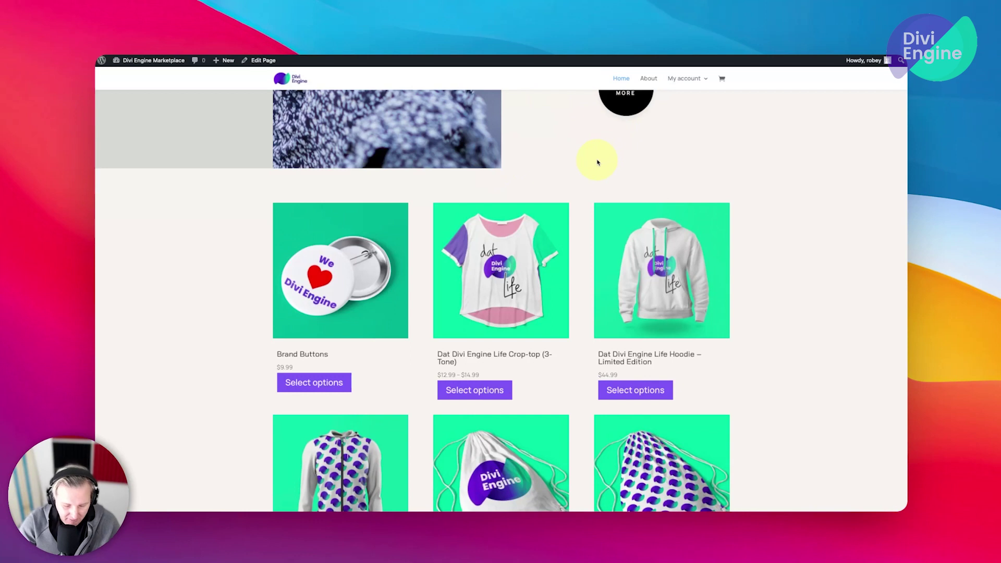
Reload the shop page with Cmd+R and try the list and grid view toggles.
key("super+r")
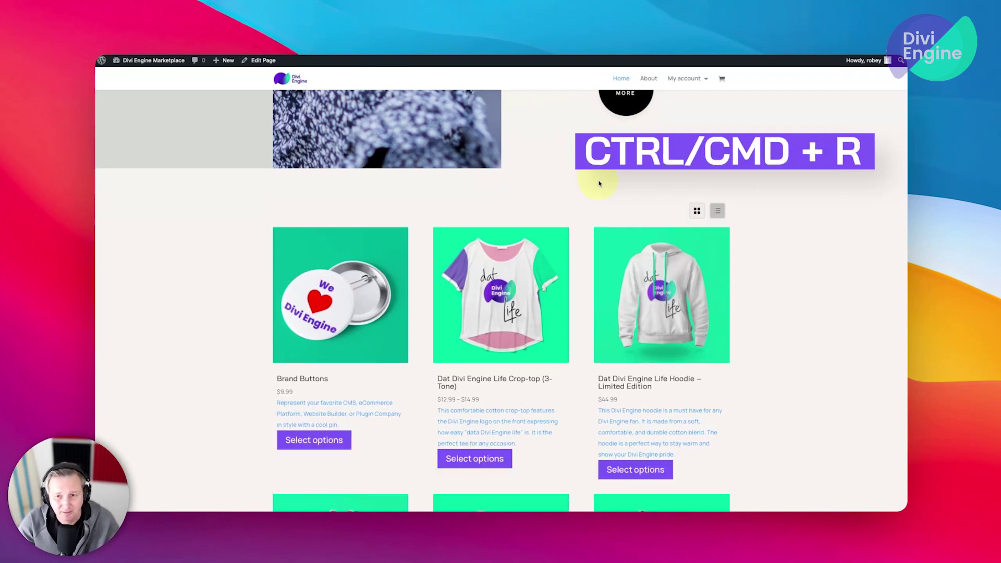
left_click(718, 212)
left_click(697, 211)
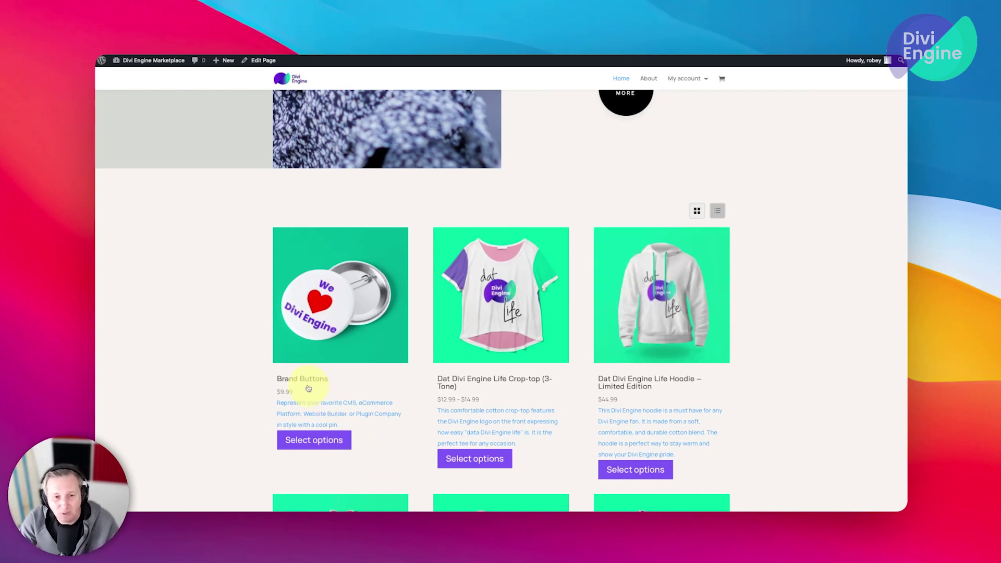
left_click(718, 211)
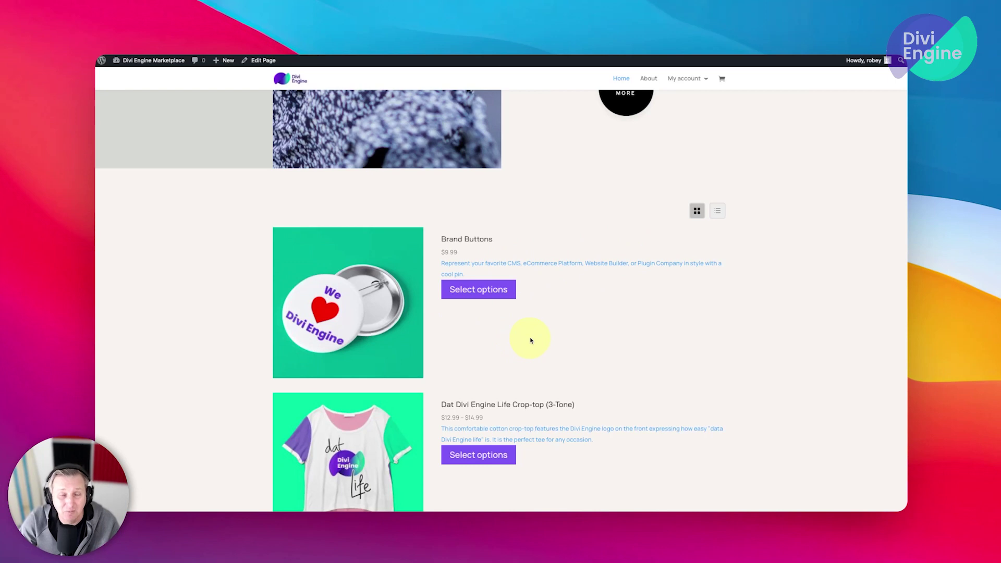
scroll(531, 341, "down", 8)
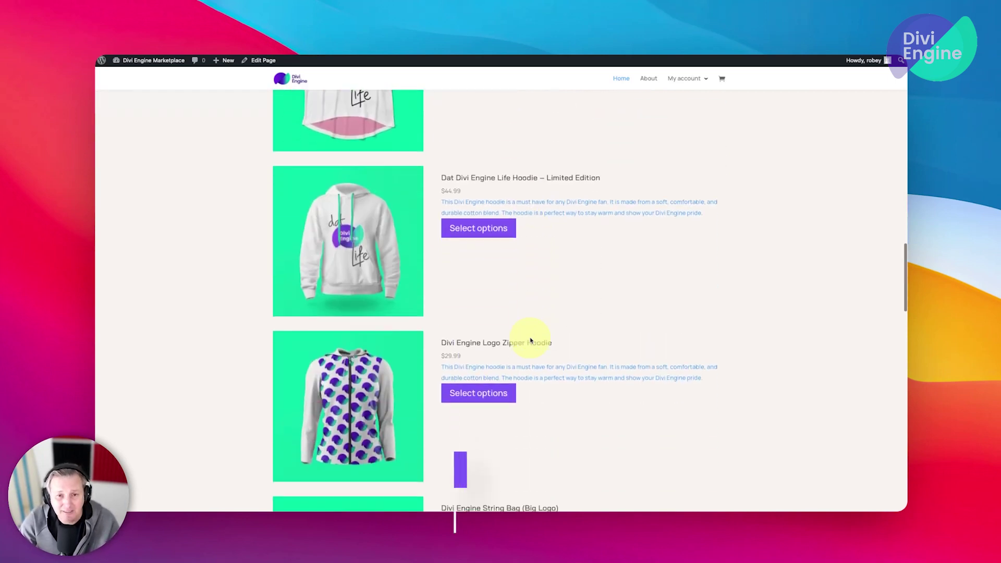
scroll(531, 340, "up", 6)
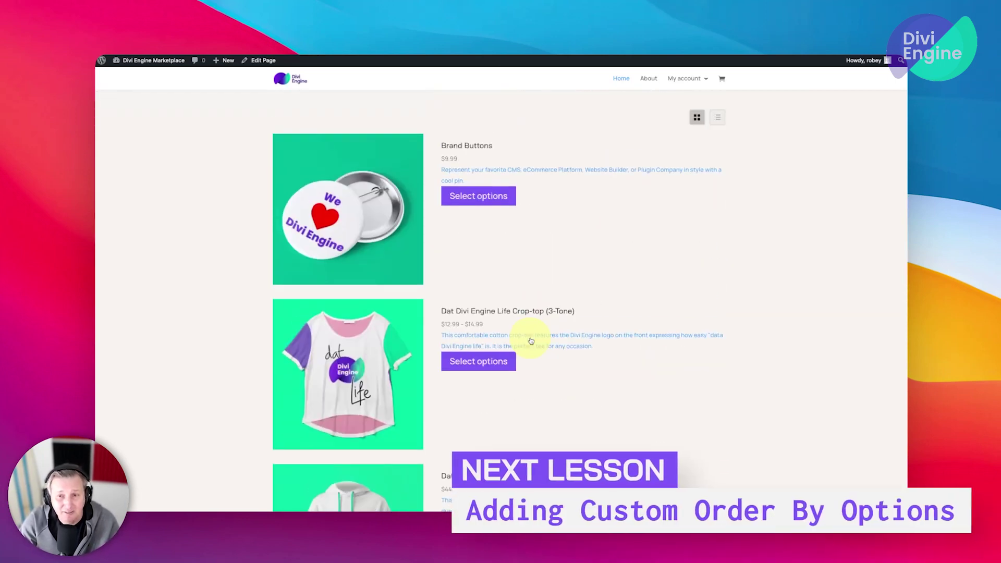
scroll(531, 340, "up", 2)
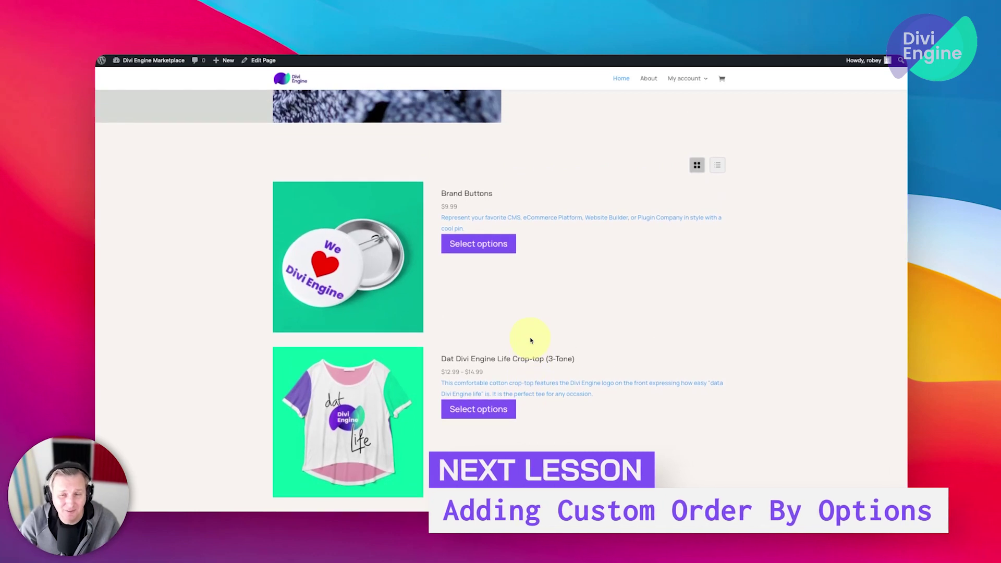
left_click(698, 165)
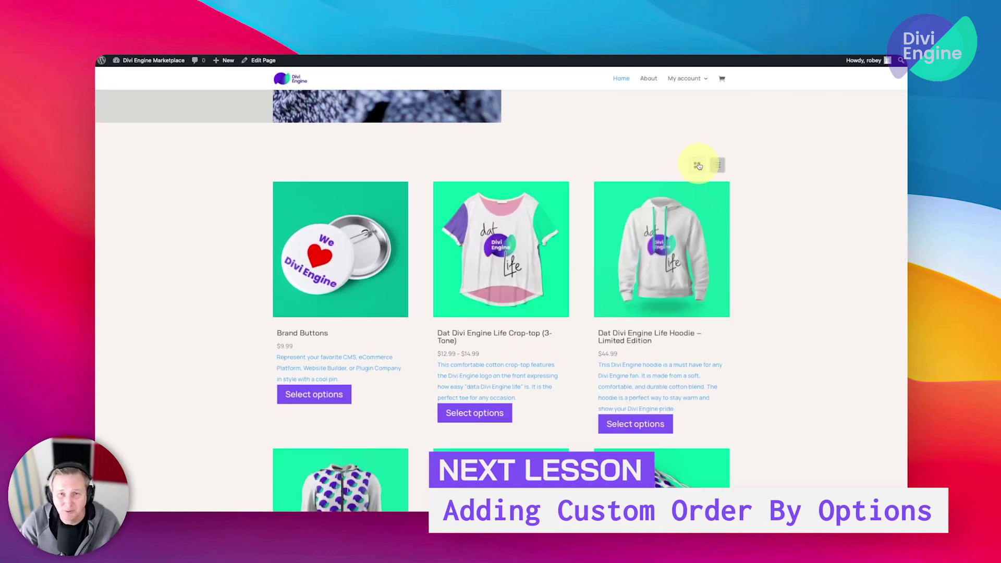